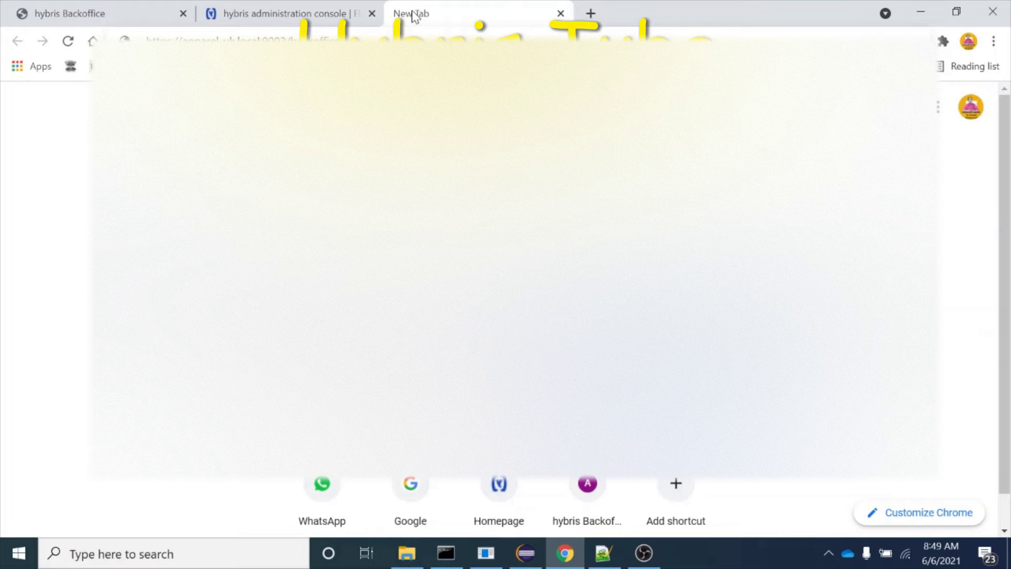
Step: Open the Backoffice at apparel-uk.local:9002/backoffice and reload its login page
{"action": "key", "text": "Return"}
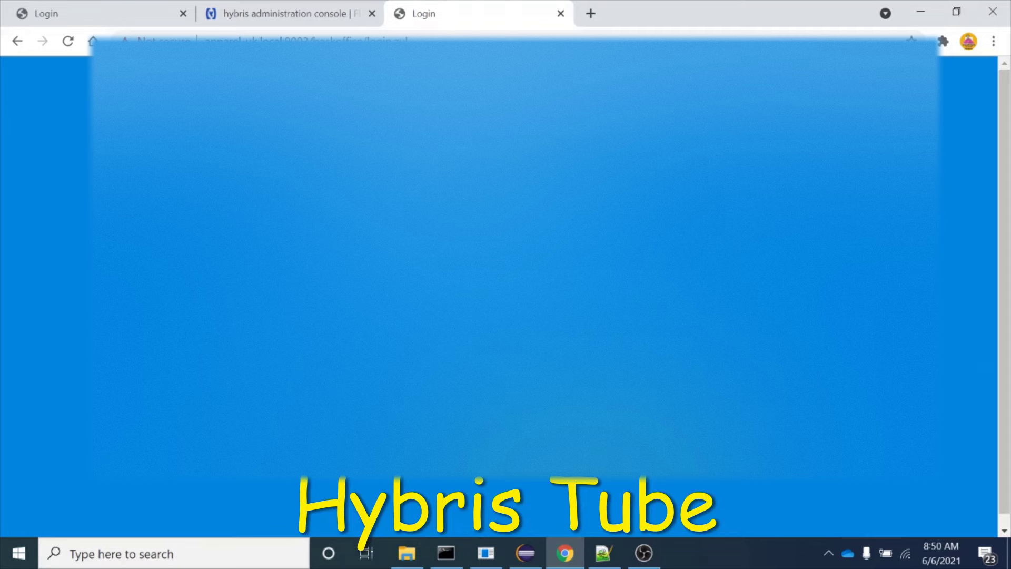
{"action": "key", "text": "F5"}
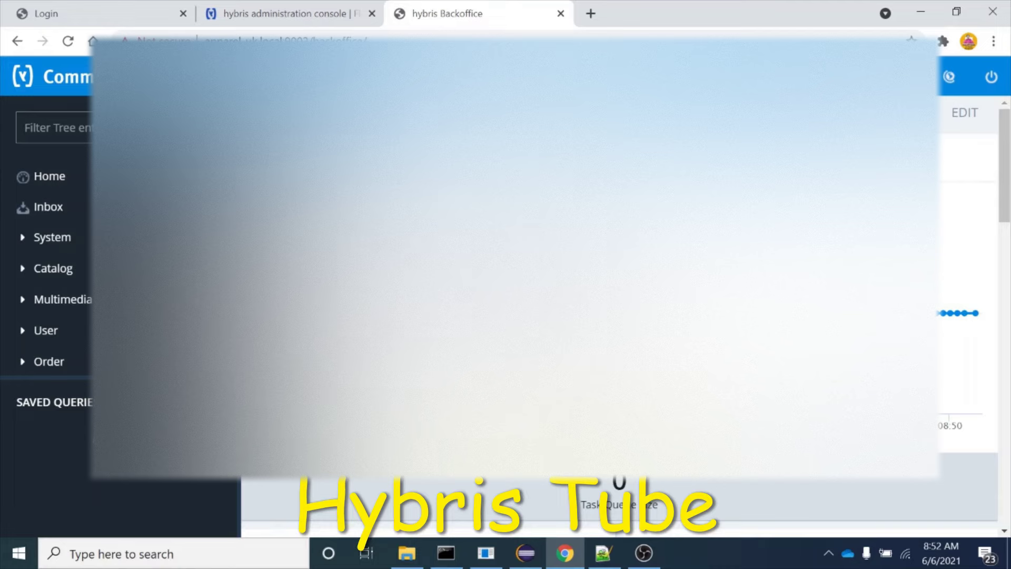
Step: Reset the Backoffice configuration in the application orchestrator view and return to the normal administration view
{"action": "key", "text": "F4"}
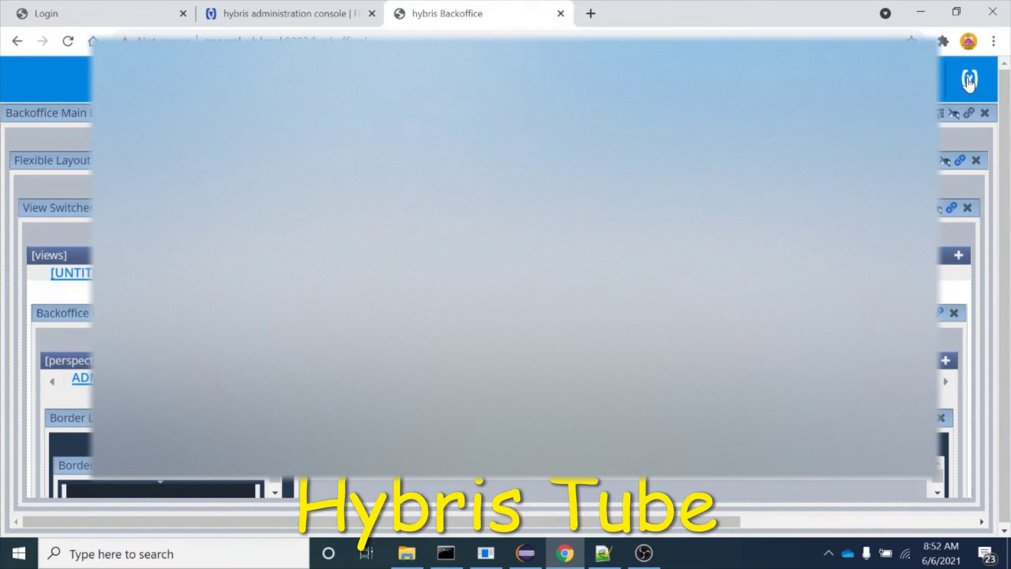
{"action": "left_click", "coordinate": [969, 82]}
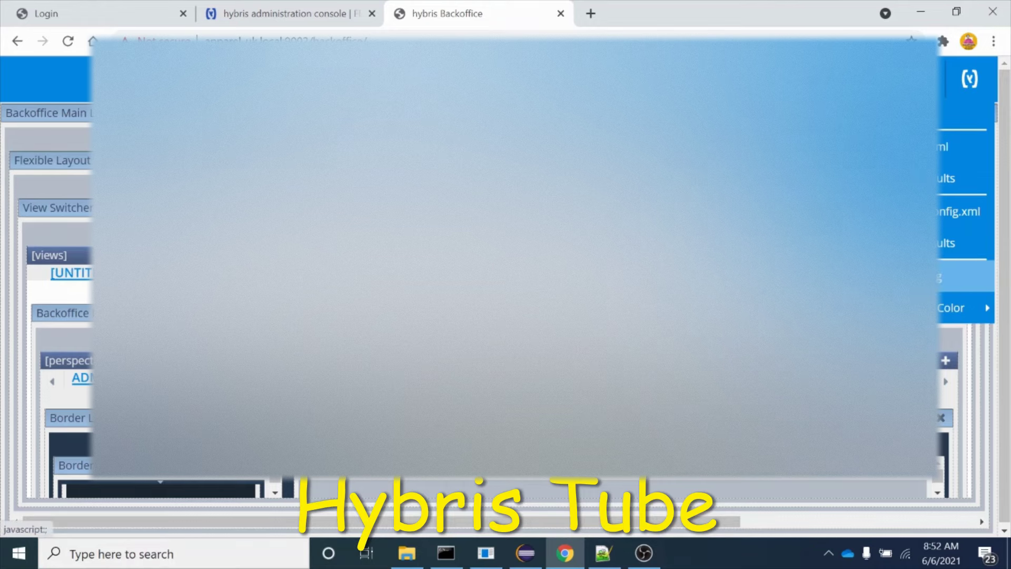
{"action": "left_click", "coordinate": [958, 277]}
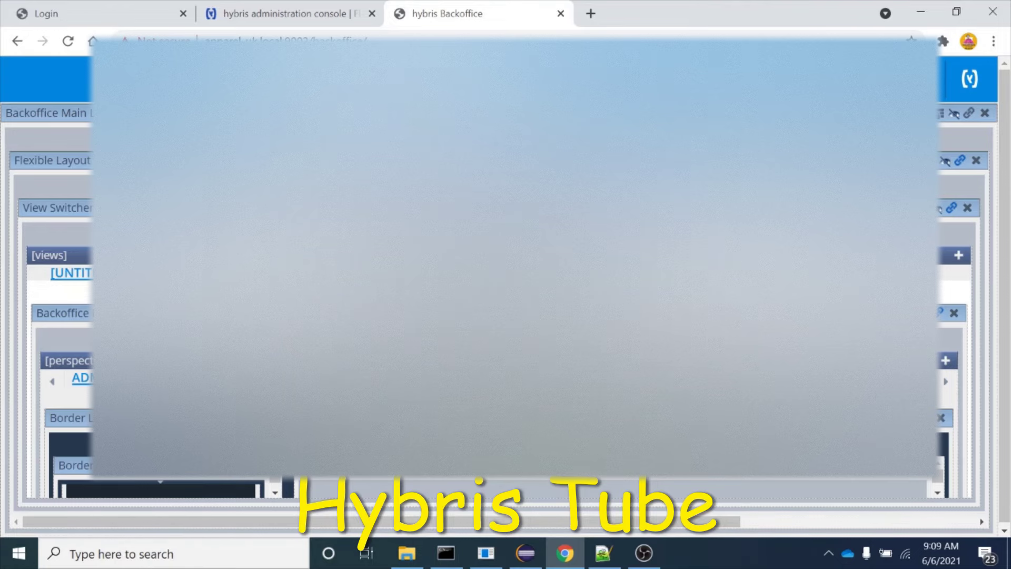
{"action": "key", "text": "F4"}
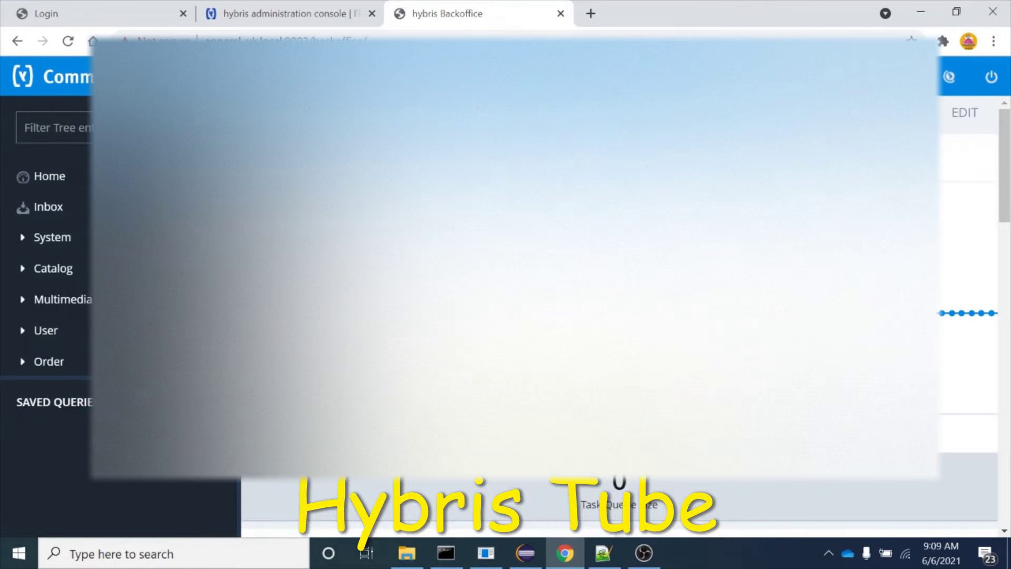
Step: Filter the navigation tree by "Produc" and open the product Snowboard Ski Tool Toko Ergo Multi Guide yellow from Products
{"action": "left_click", "coordinate": [53, 128]}
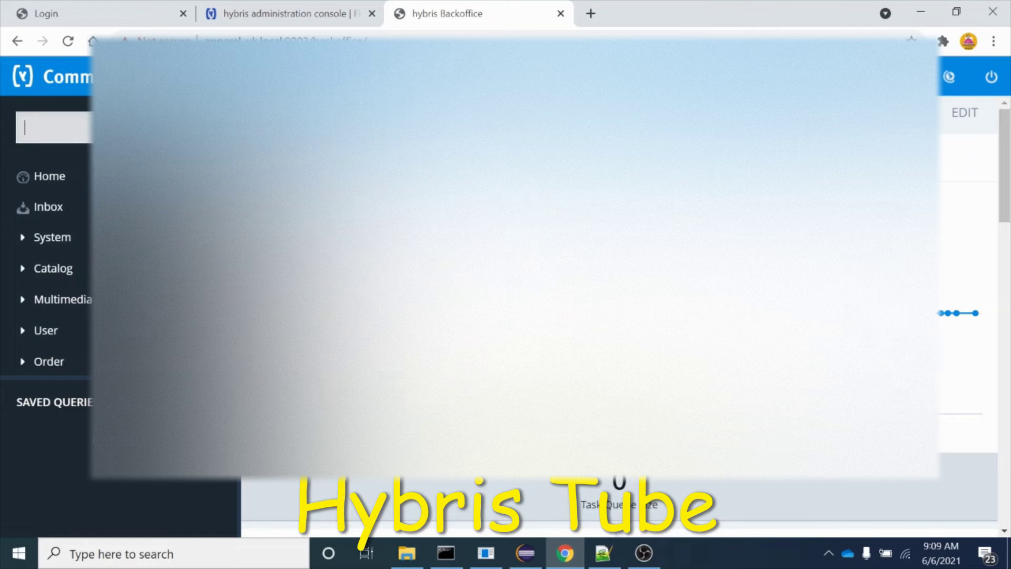
{"action": "type", "text": "Produc"}
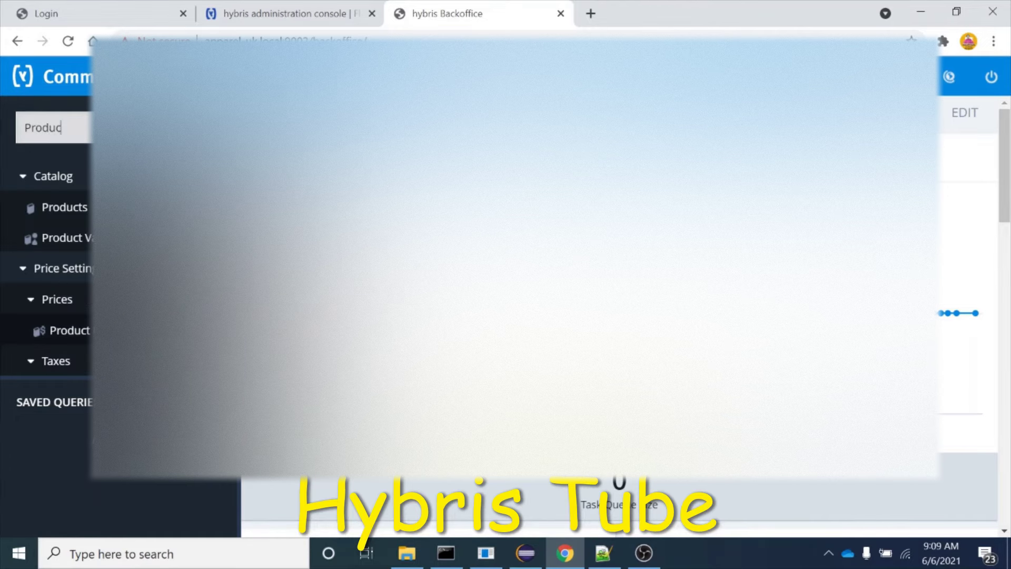
{"action": "double_click", "coordinate": [69, 208]}
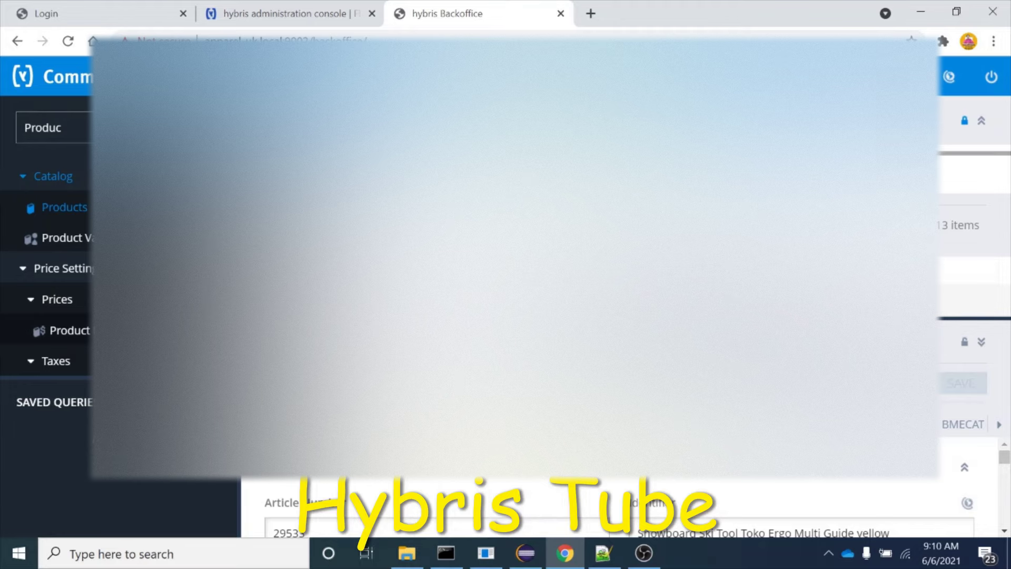
{"action": "scroll", "coordinate": [622, 369], "scroll_direction": "down", "scroll_amount": 4}
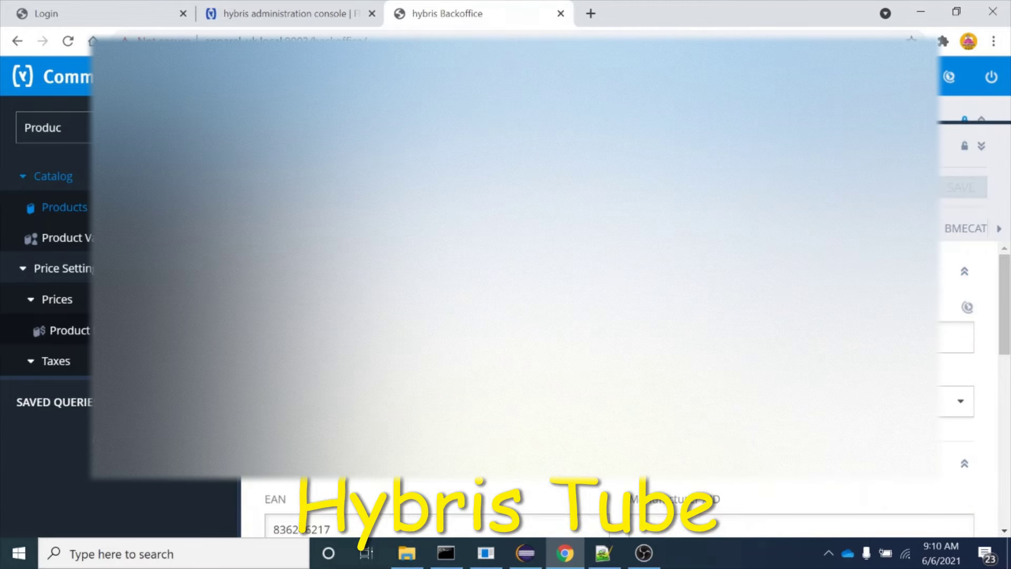
Step: Look up the attribute name productCustomerFeedback in the Notepad++ notes and locate it in the product's Extended Attributes in Chrome
{"action": "left_click", "coordinate": [603, 553]}
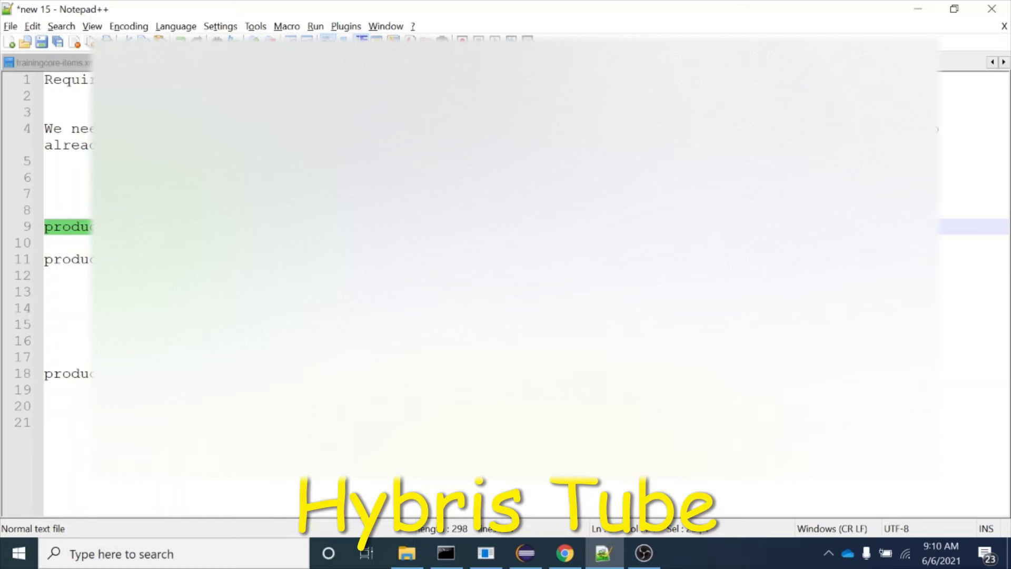
{"action": "left_click", "coordinate": [533, 546]}
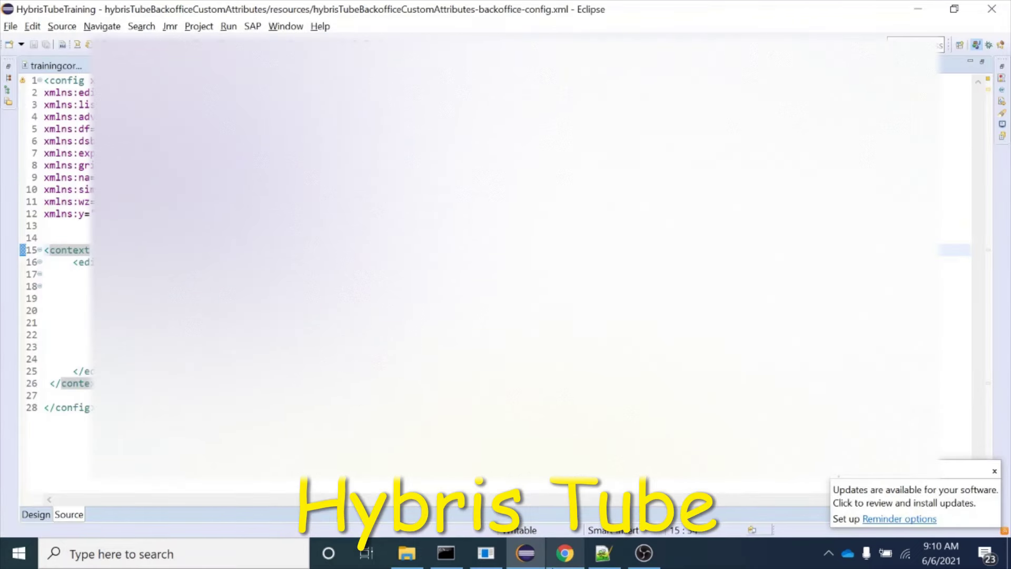
{"action": "left_click", "coordinate": [566, 553]}
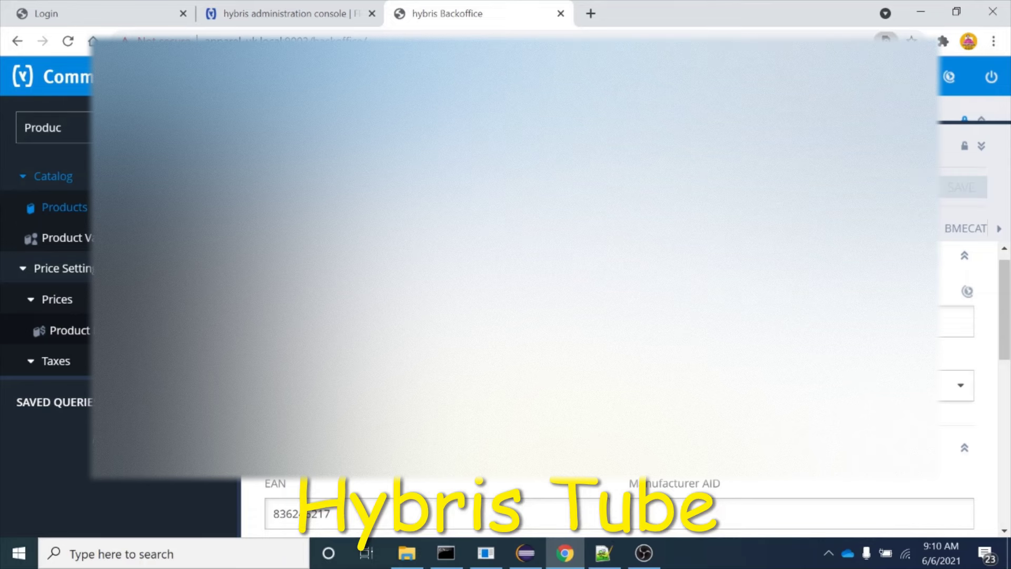
{"action": "scroll", "coordinate": [605, 316], "scroll_direction": "down", "scroll_amount": 5}
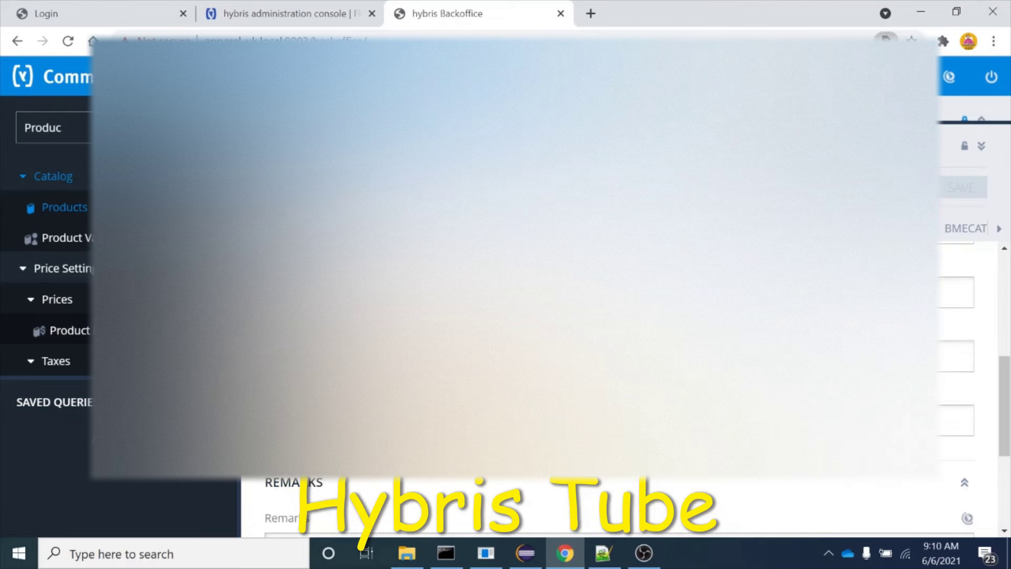
{"action": "scroll", "coordinate": [606, 316], "scroll_direction": "up", "scroll_amount": 1}
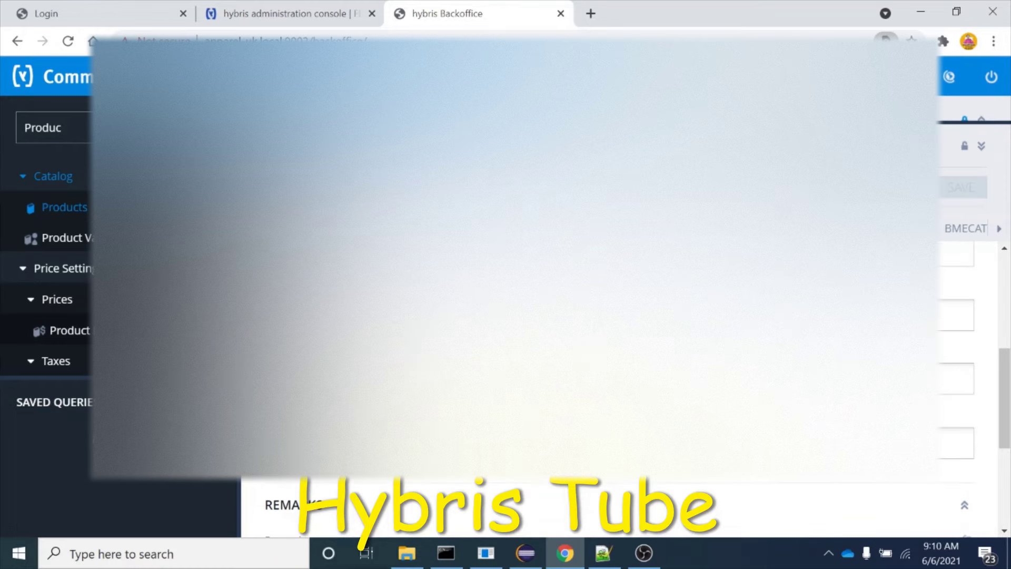
{"action": "scroll", "coordinate": [606, 316], "scroll_direction": "down", "scroll_amount": 5}
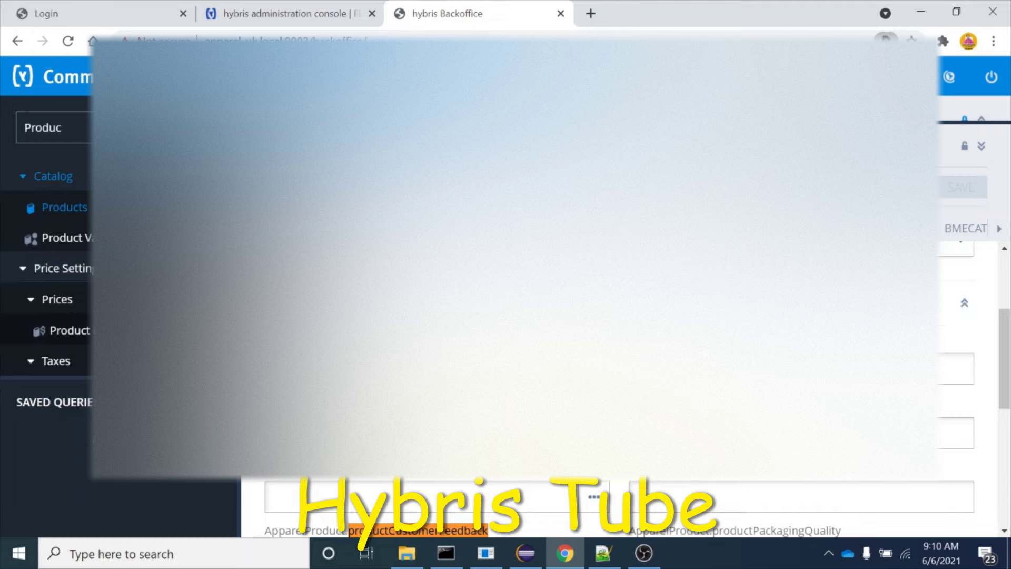
Step: Switch to Eclipse and examine the section name and attribute entries in hybrisTubeBackofficeCustomAttributes-backoffice-config.xml
{"action": "left_click", "coordinate": [525, 553]}
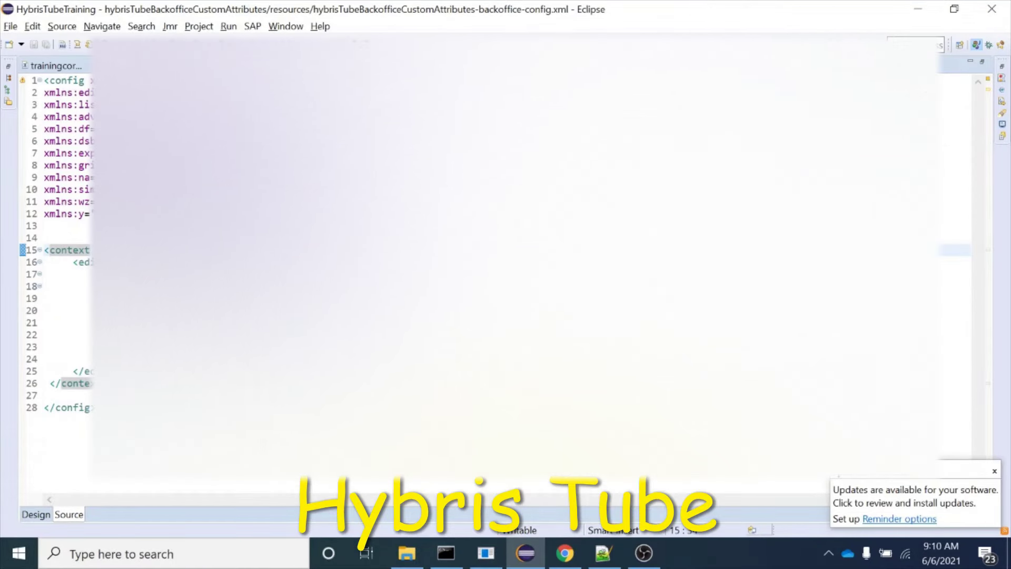
{"action": "left_click", "coordinate": [348, 286]}
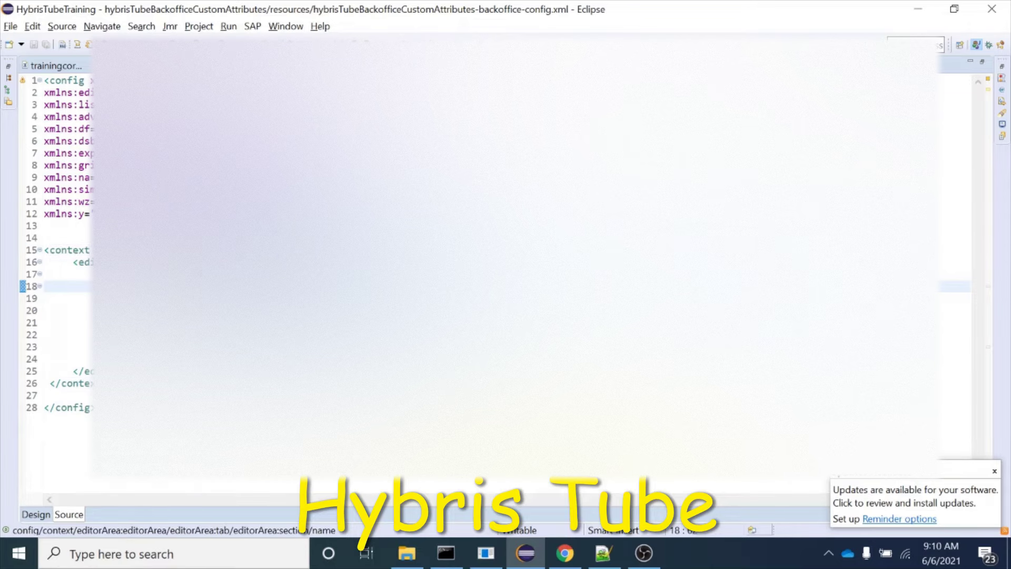
{"action": "triple_click", "coordinate": [264, 310]}
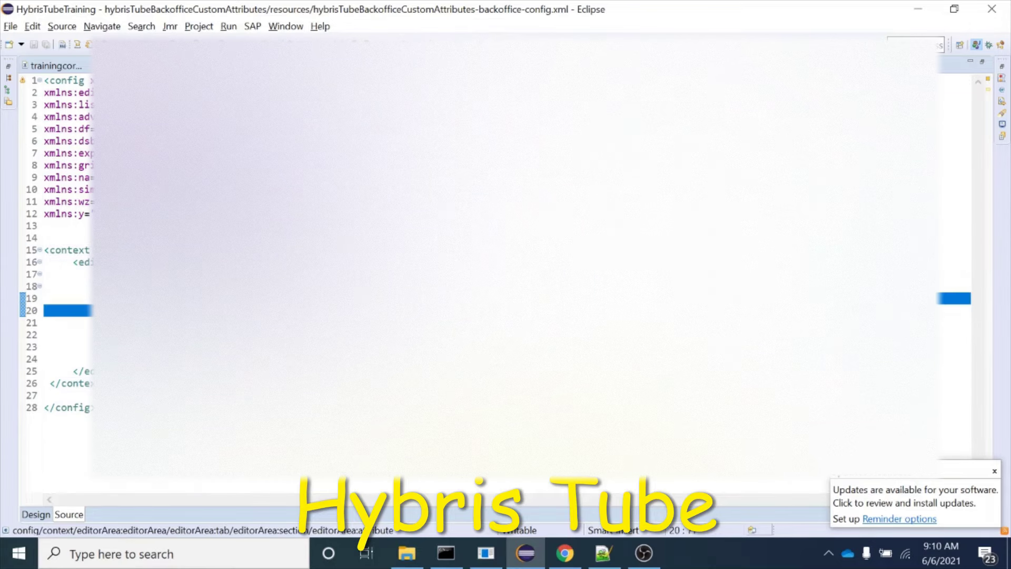
{"action": "left_click", "coordinate": [358, 287]}
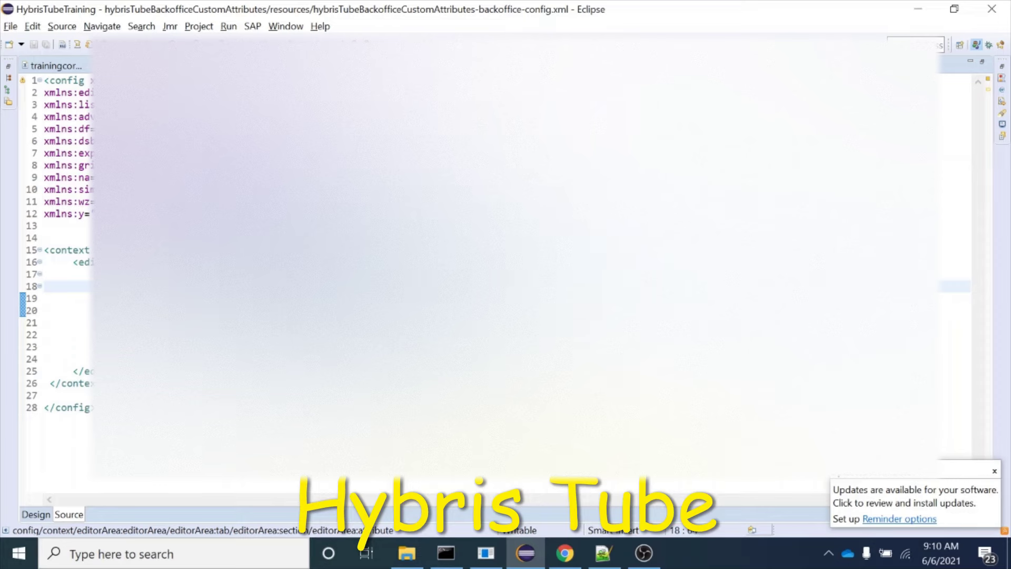
Step: Compare productCustomerFeedback and productPackagingQuality in the Notepad++ requirement notes with the product's fields in Chrome
{"action": "left_click", "coordinate": [566, 553]}
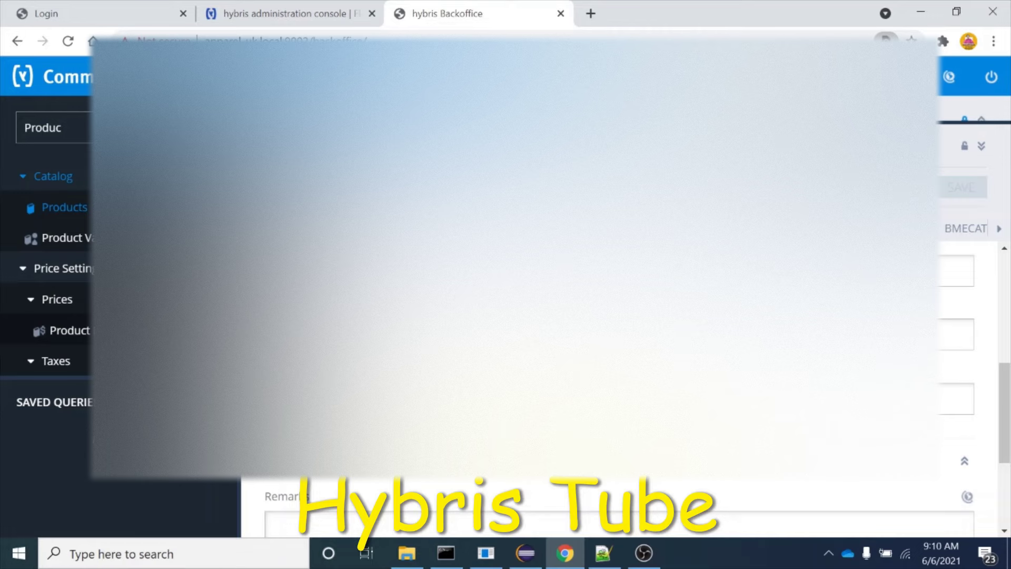
{"action": "left_click", "coordinate": [602, 553]}
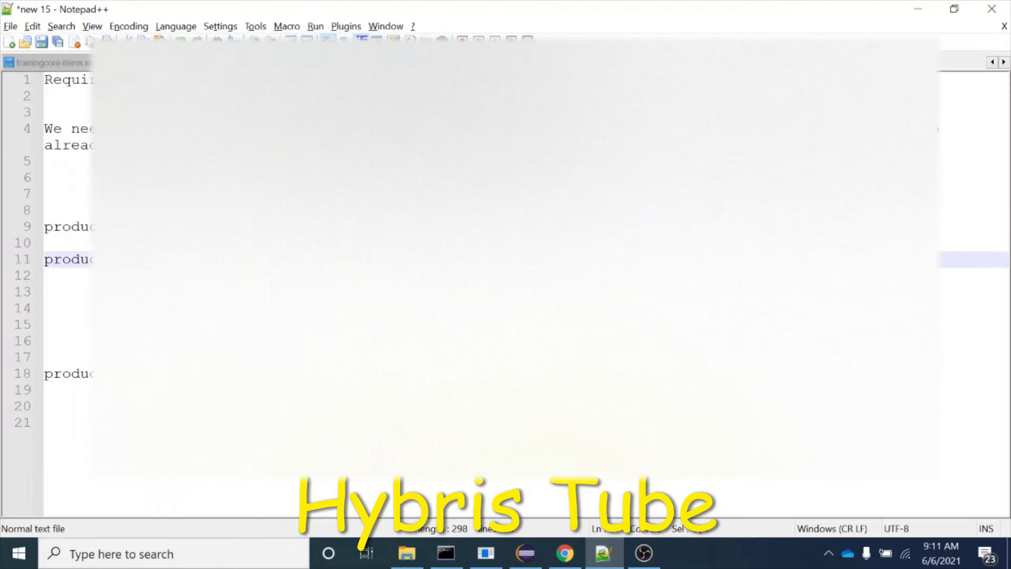
{"action": "left_click_drag", "start_coordinate": [222, 259], "coordinate": [45, 210]}
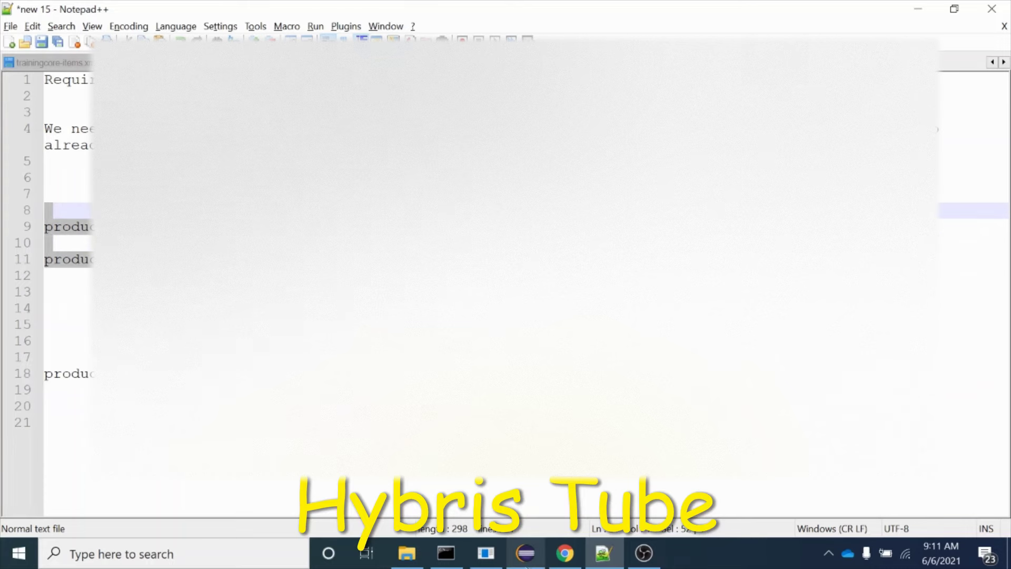
{"action": "left_click", "coordinate": [565, 553]}
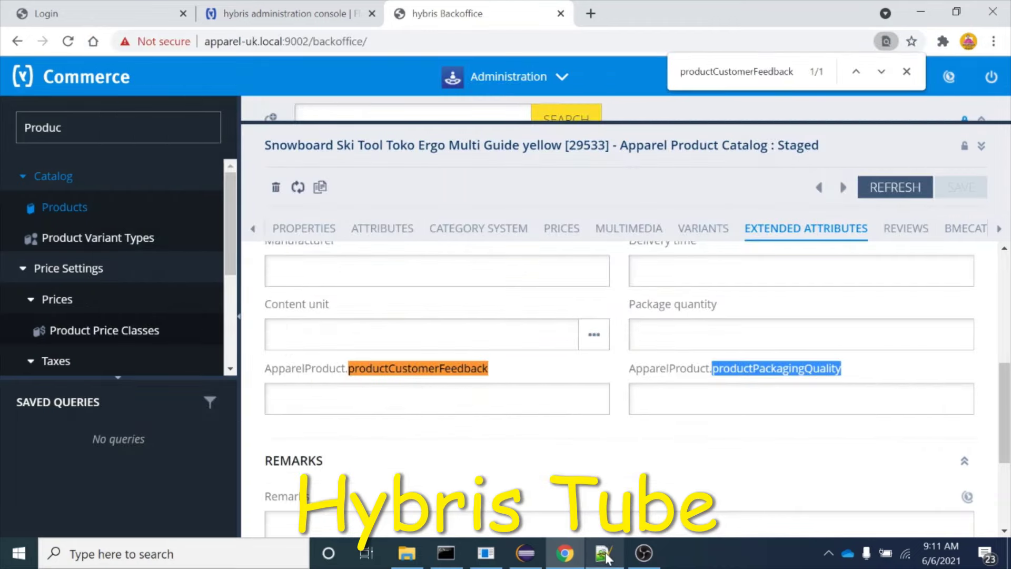
Step: Copy the attribute name productContents from the Notepad++ notes and search for it on the product page in Chrome
{"action": "left_click", "coordinate": [604, 554]}
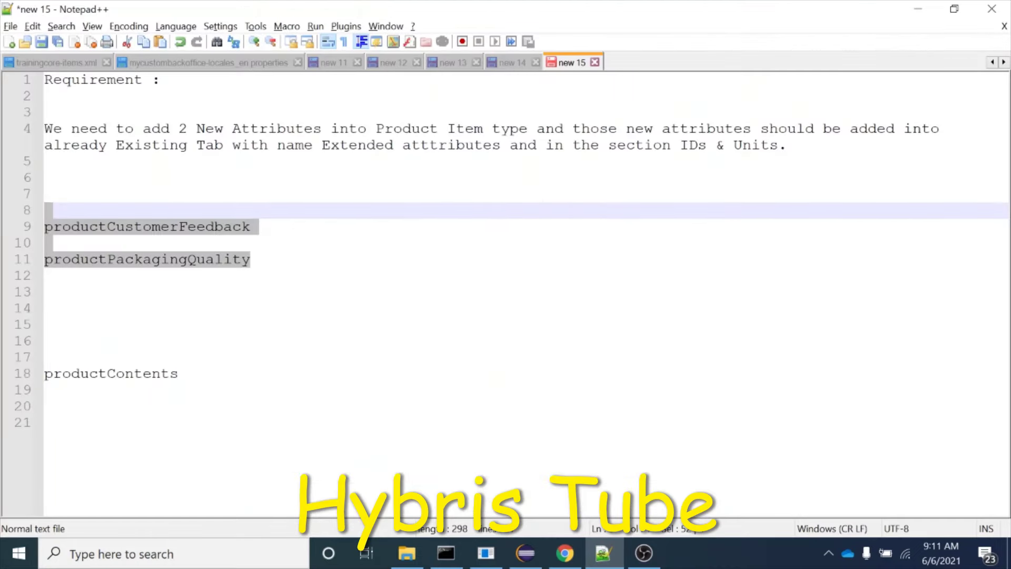
{"action": "double_click", "coordinate": [132, 374]}
{"action": "key", "text": "ctrl+c"}
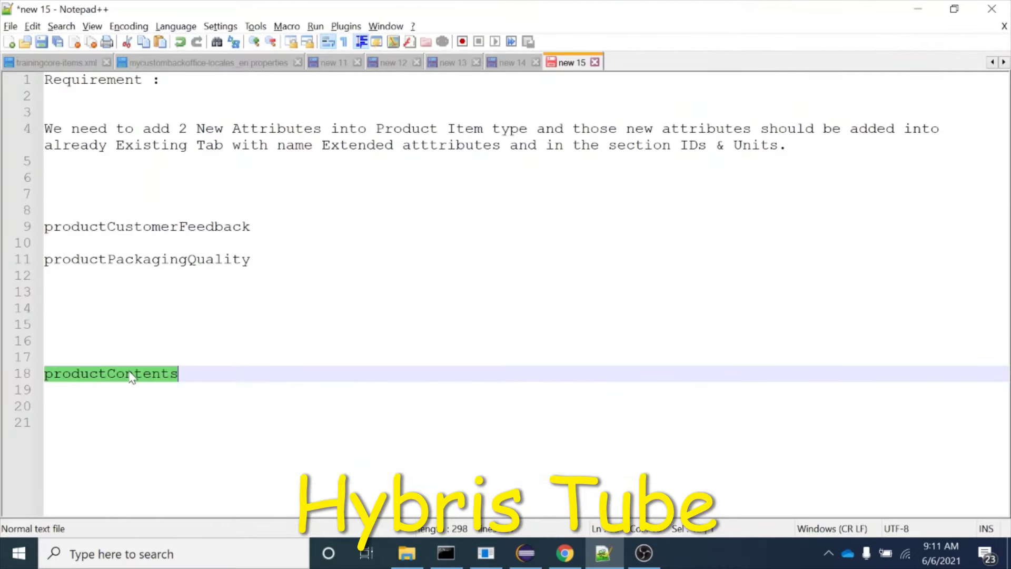
{"action": "left_click", "coordinate": [572, 553]}
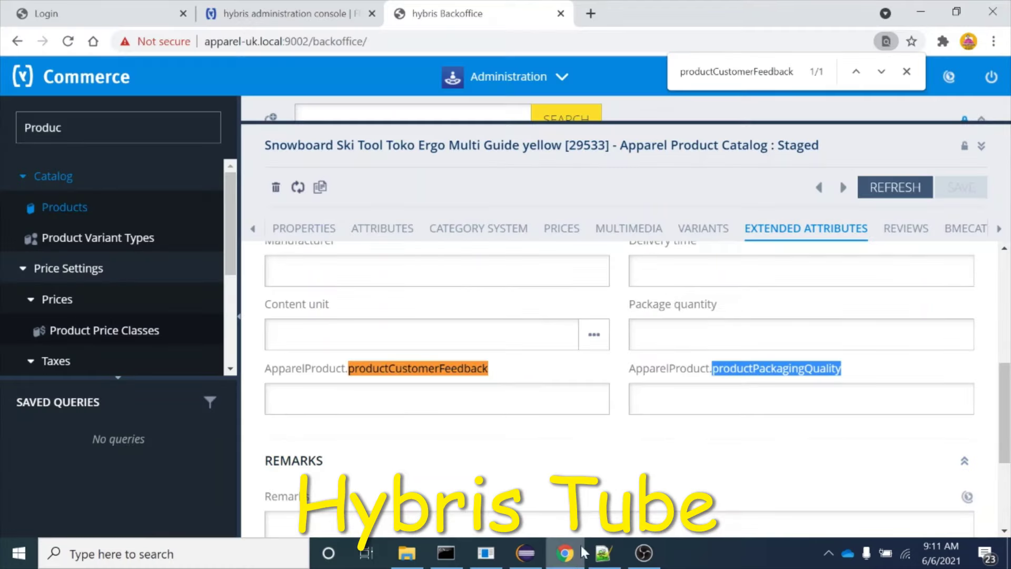
{"action": "key", "text": "ctrl+f"}
{"action": "key", "text": "ctrl+v"}
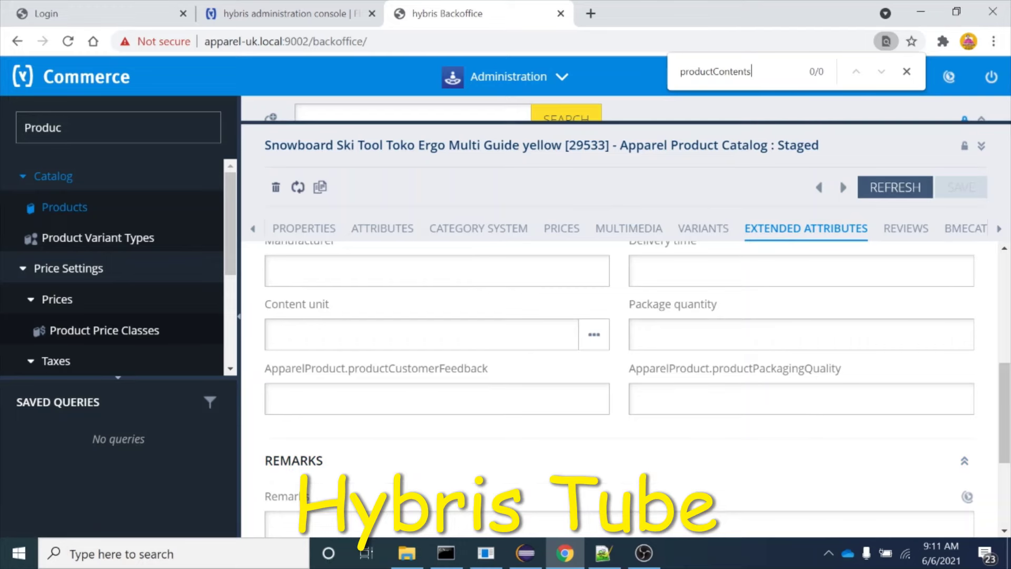
Step: Find productContents among the product's Administration attributes and return to its Extended Attributes
{"action": "left_click", "coordinate": [999, 229]}
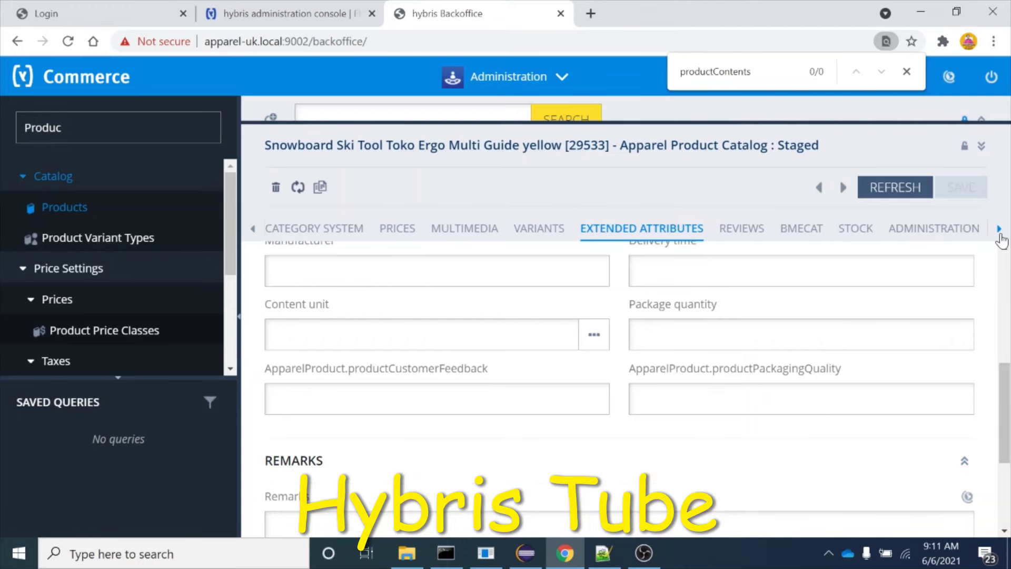
{"action": "left_click", "coordinate": [931, 238]}
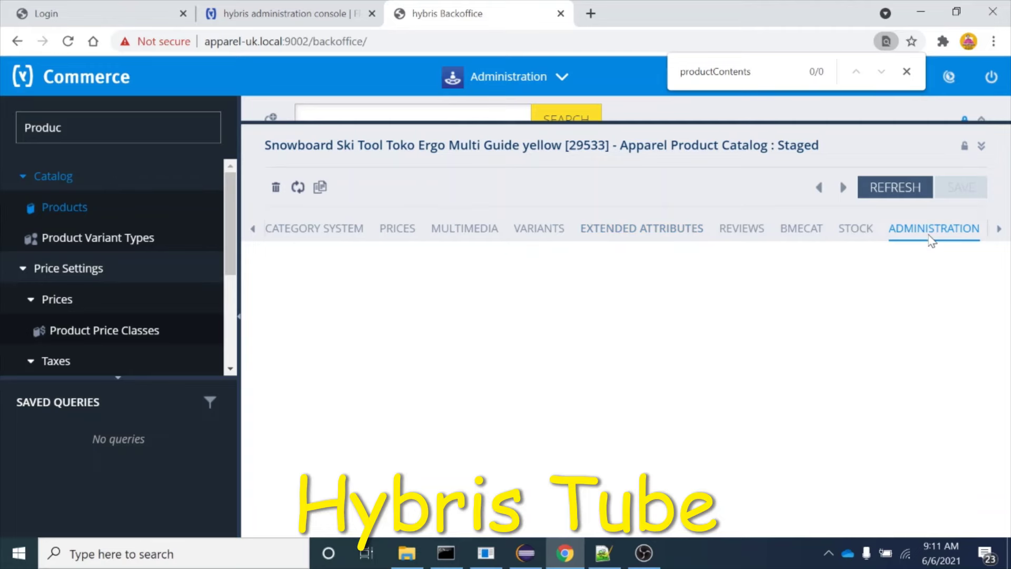
{"action": "left_click", "coordinate": [605, 552]}
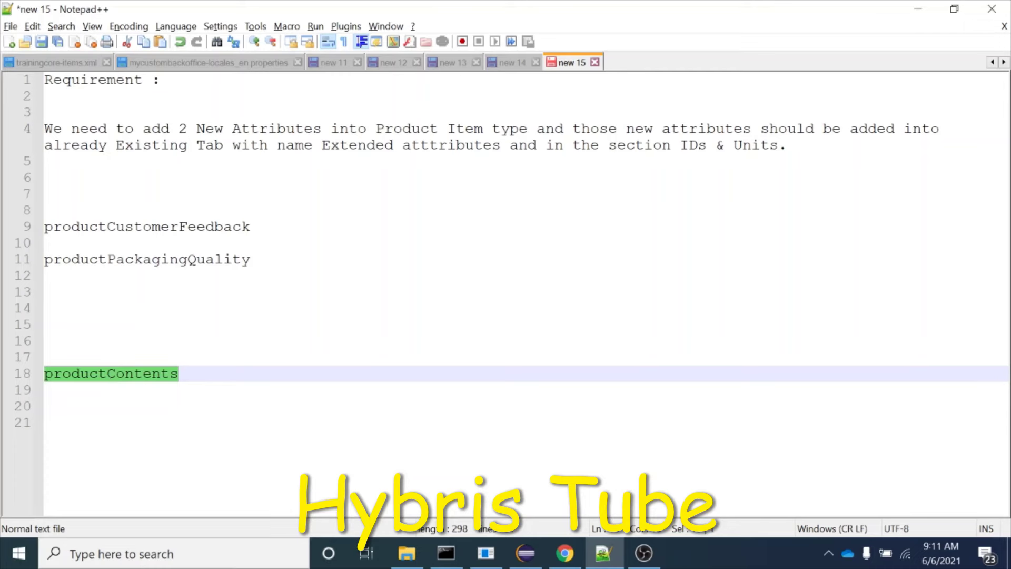
{"action": "left_click", "coordinate": [568, 551]}
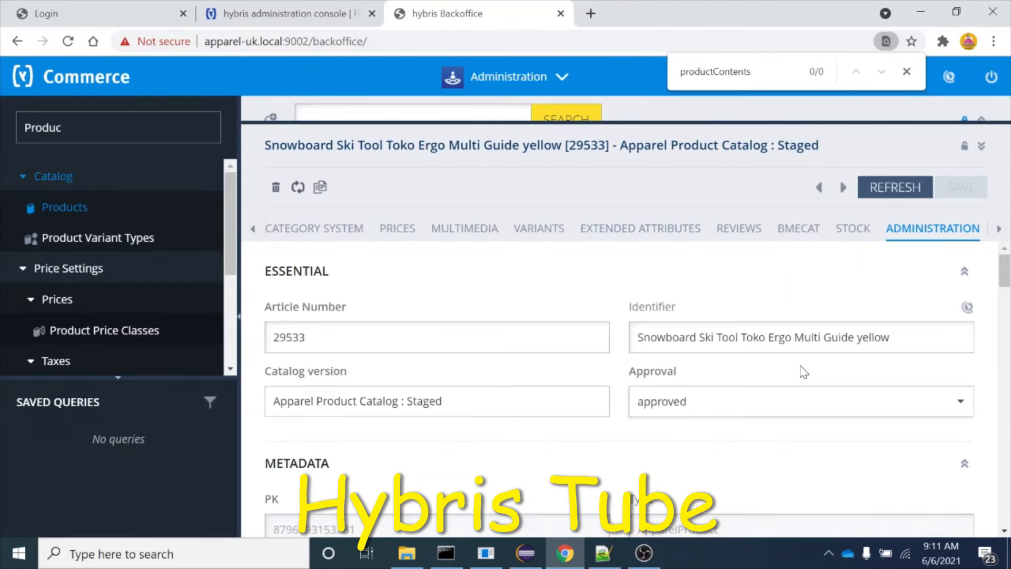
{"action": "key", "text": "Return"}
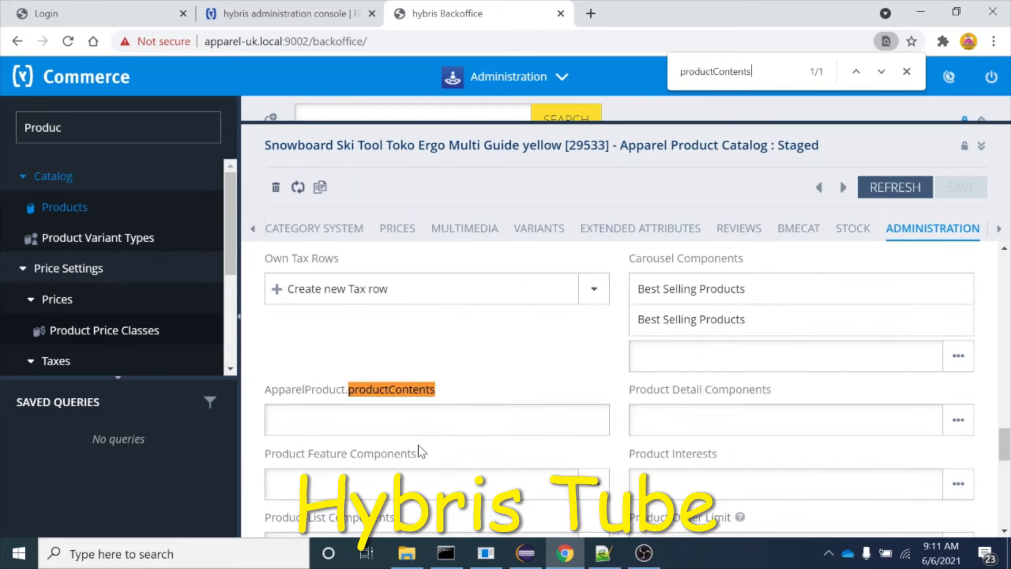
{"action": "scroll", "coordinate": [421, 452], "scroll_direction": "down", "scroll_amount": 2}
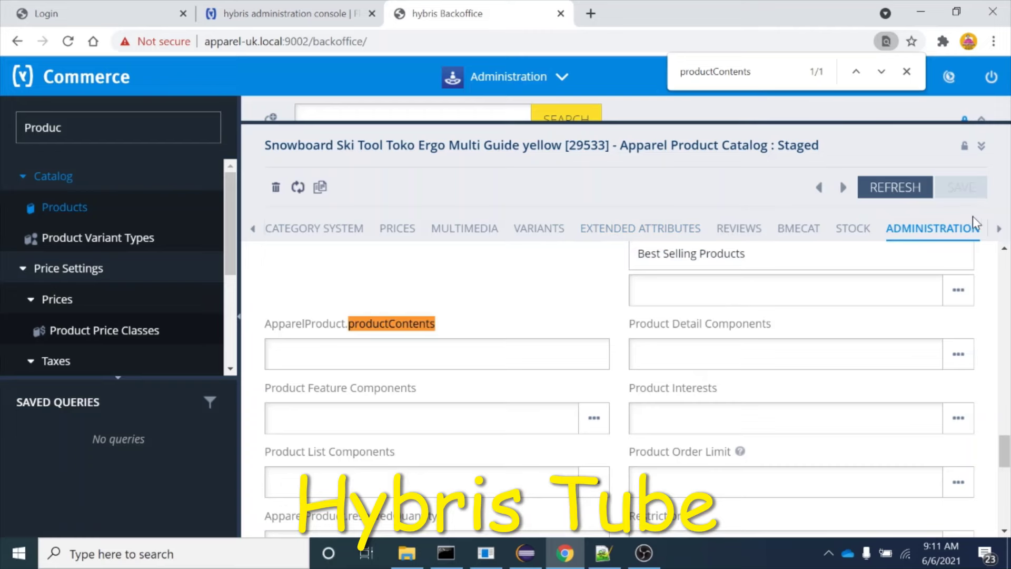
{"action": "left_click", "coordinate": [654, 230]}
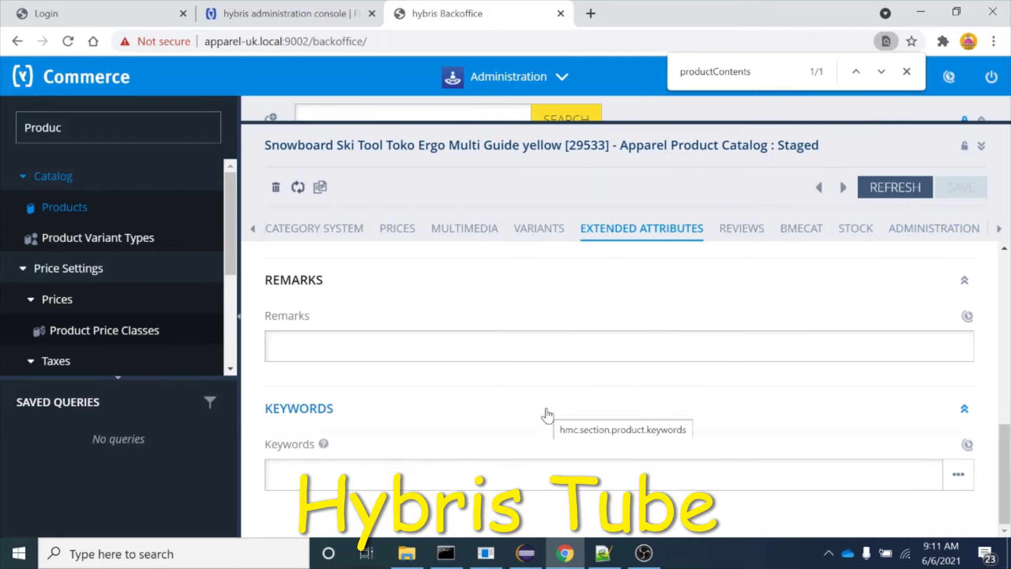
Step: Set the product's productCustomerFeedback attribute to "Good Feedback" and save the product, ignoring the empty-description validation error
{"action": "scroll", "coordinate": [548, 415], "scroll_direction": "up", "scroll_amount": 4}
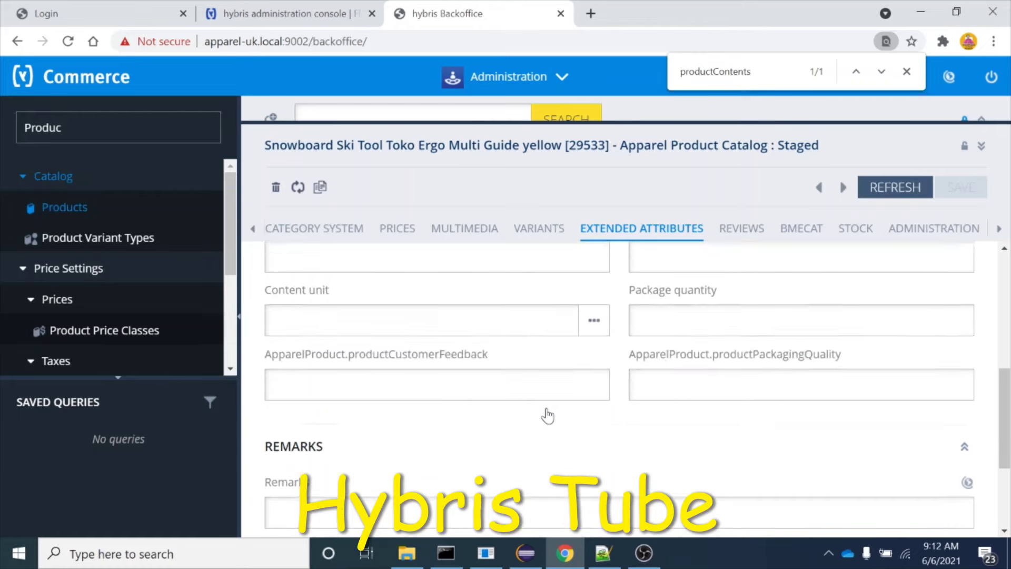
{"action": "left_click", "coordinate": [274, 420]}
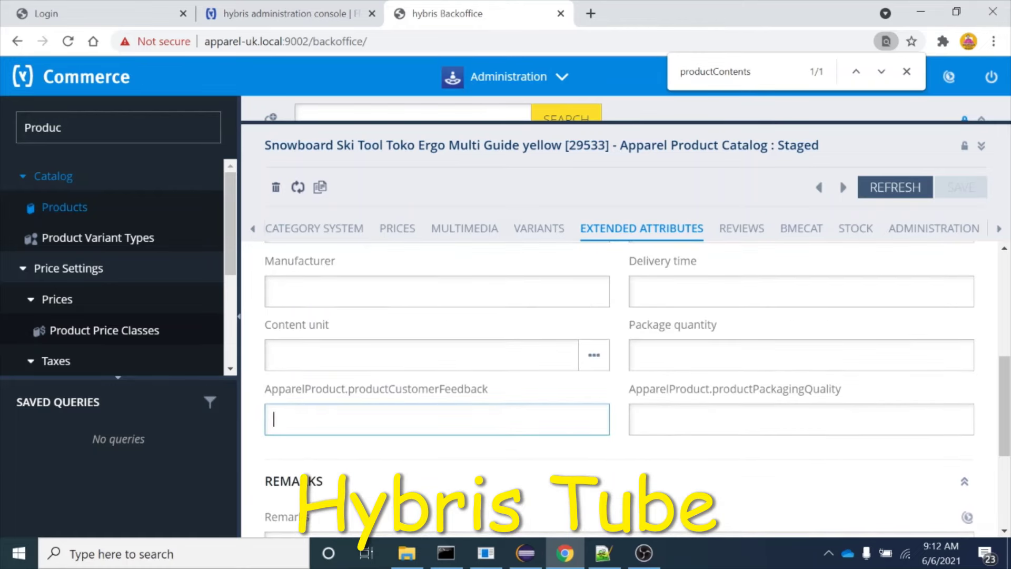
{"action": "type", "text": "Good Feedback"}
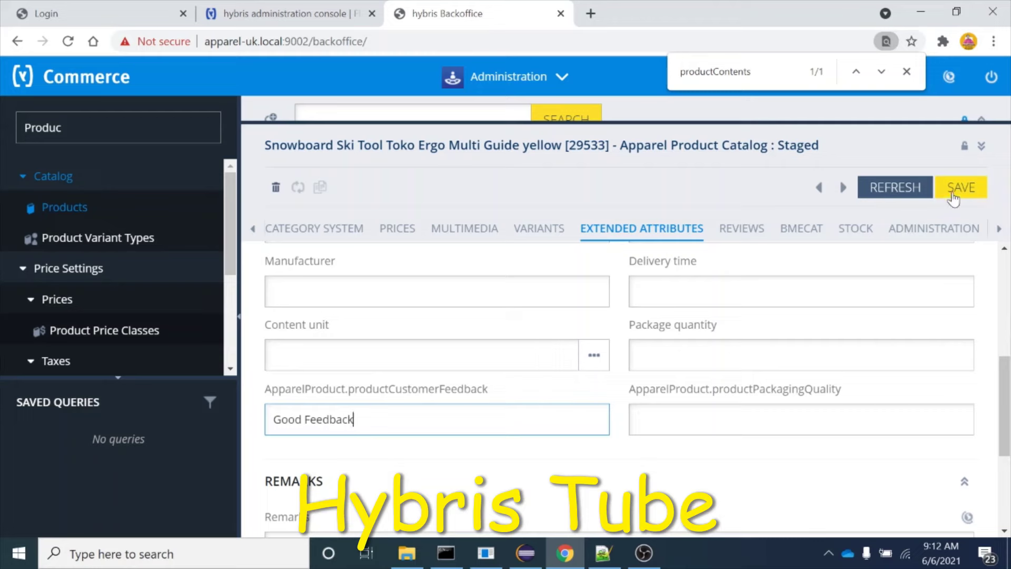
{"action": "left_click", "coordinate": [955, 196]}
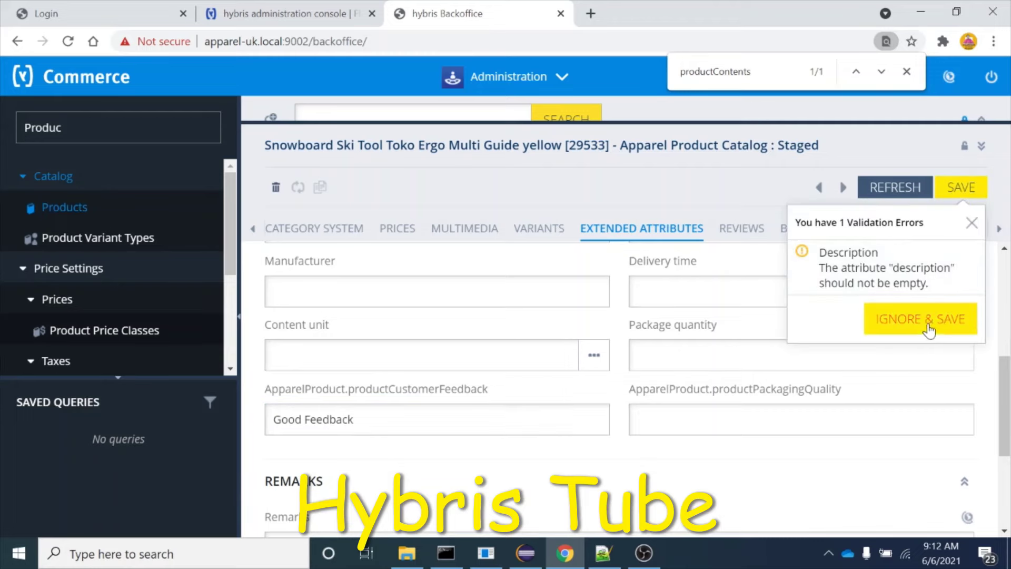
{"action": "left_click", "coordinate": [928, 329]}
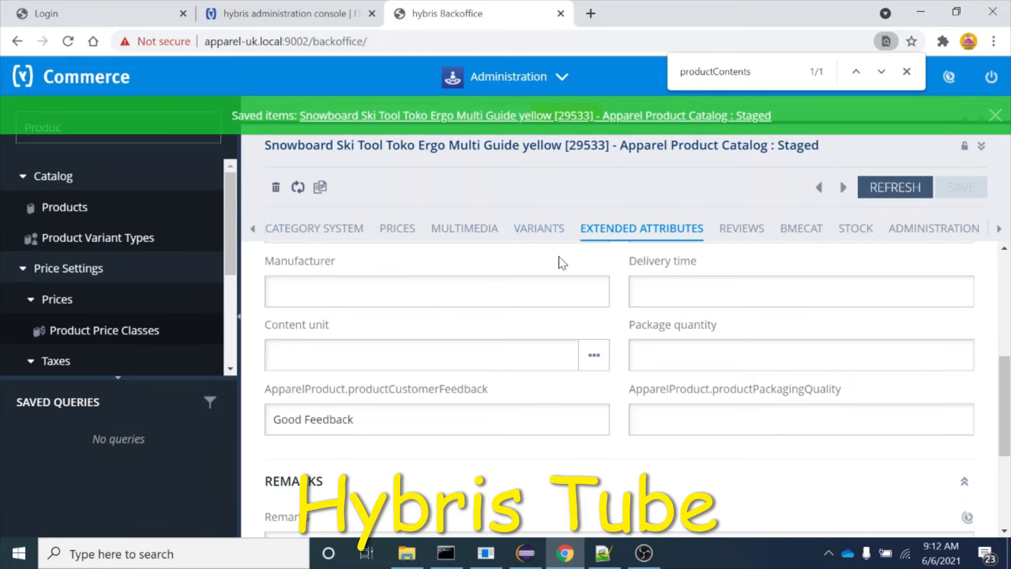
Step: Copy the product's PK from the Metadata section of its Administration attributes
{"action": "scroll", "coordinate": [528, 337], "scroll_direction": "up", "scroll_amount": 4}
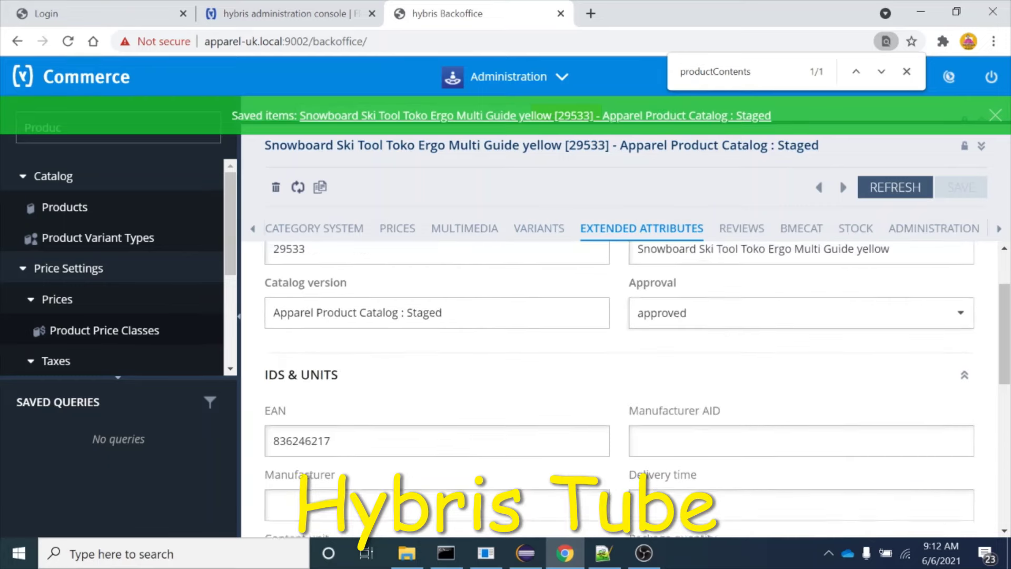
{"action": "left_click", "coordinate": [948, 228]}
{"action": "scroll", "coordinate": [623, 395], "scroll_direction": "up", "scroll_amount": 2}
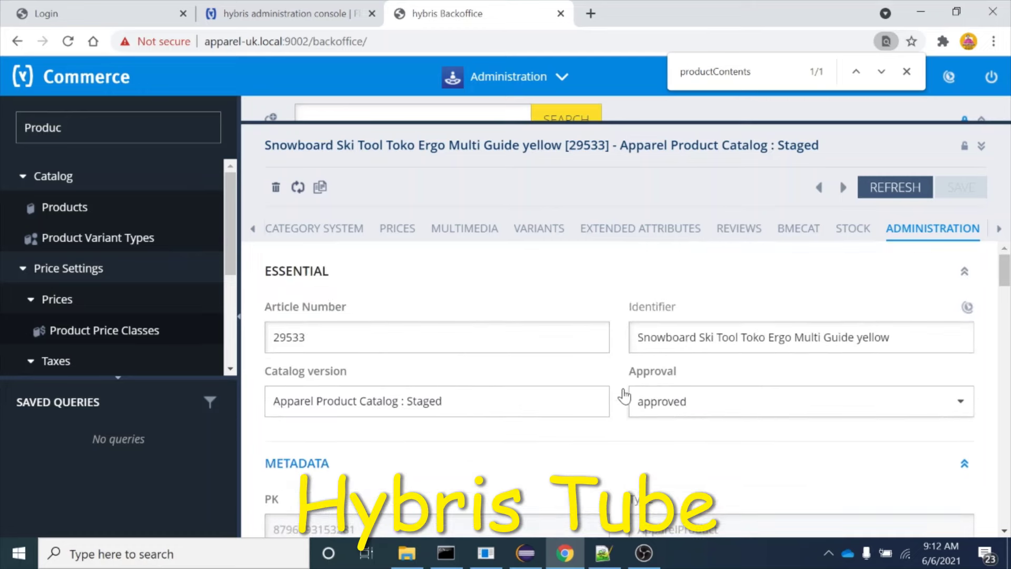
{"action": "scroll", "coordinate": [445, 463], "scroll_direction": "down", "scroll_amount": 3}
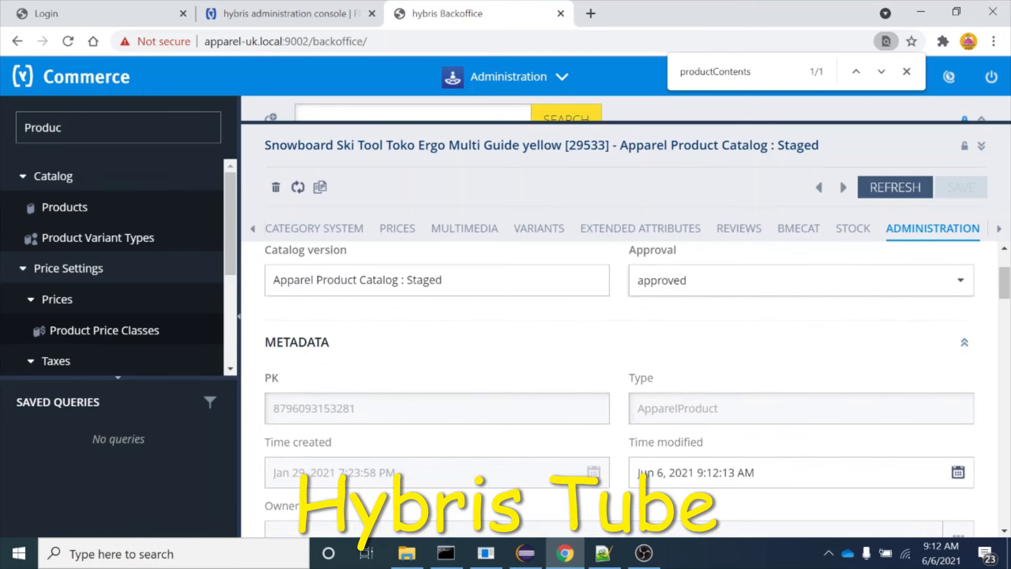
{"action": "double_click", "coordinate": [314, 408]}
{"action": "key", "text": "ctrl+c"}
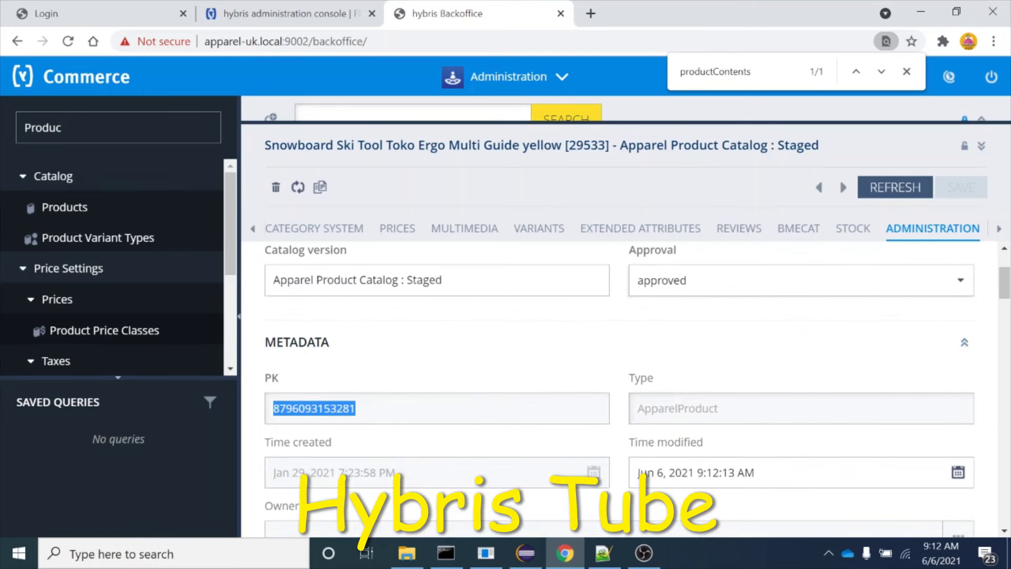
{"action": "left_click", "coordinate": [289, 14]}
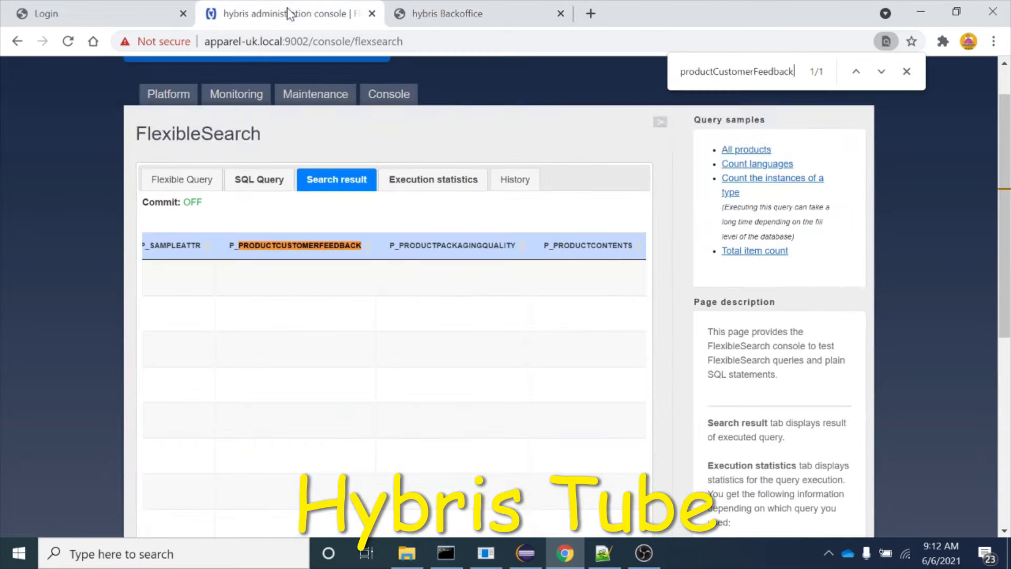
{"action": "left_click", "coordinate": [184, 181]}
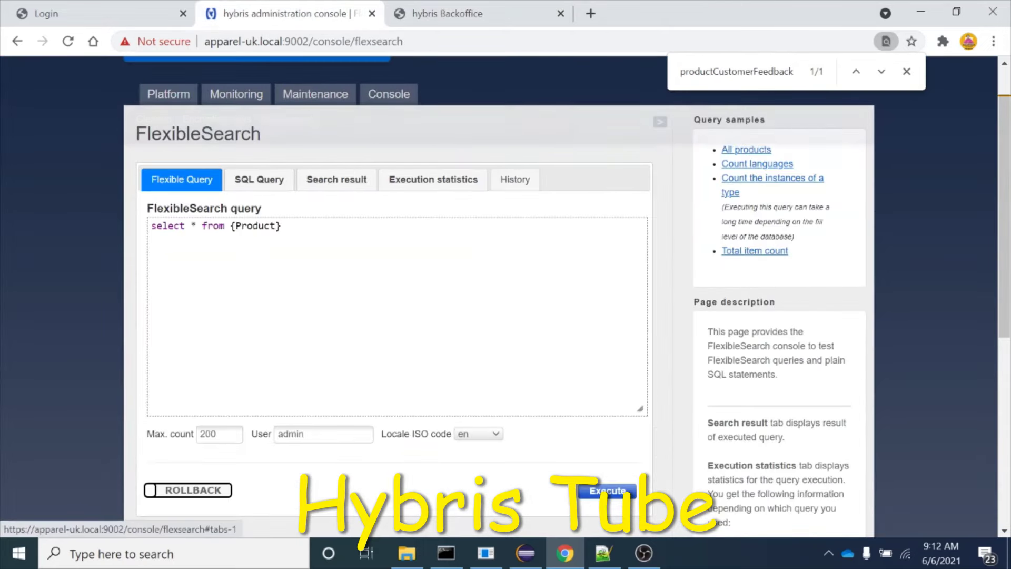
{"action": "left_click", "coordinate": [324, 245]}
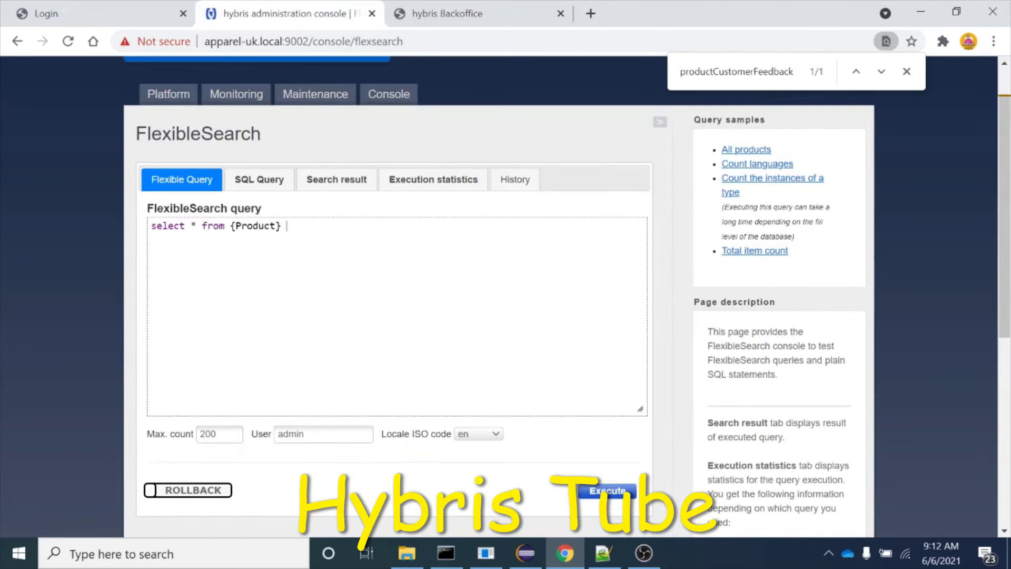
{"action": "type", "text": "where "}
{"action": "type", "text": "{}"}
{"action": "type", "text": "pk"}
{"action": "type", "text": "="}
{"action": "type", "text": "'"}
{"action": "key", "text": "ctrl+v"}
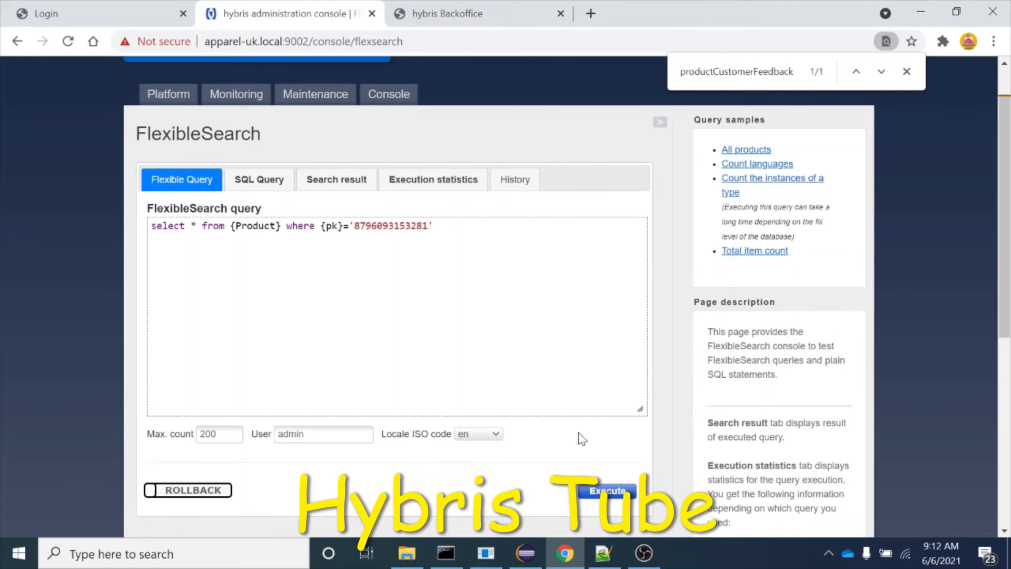
{"action": "left_click", "coordinate": [613, 498]}
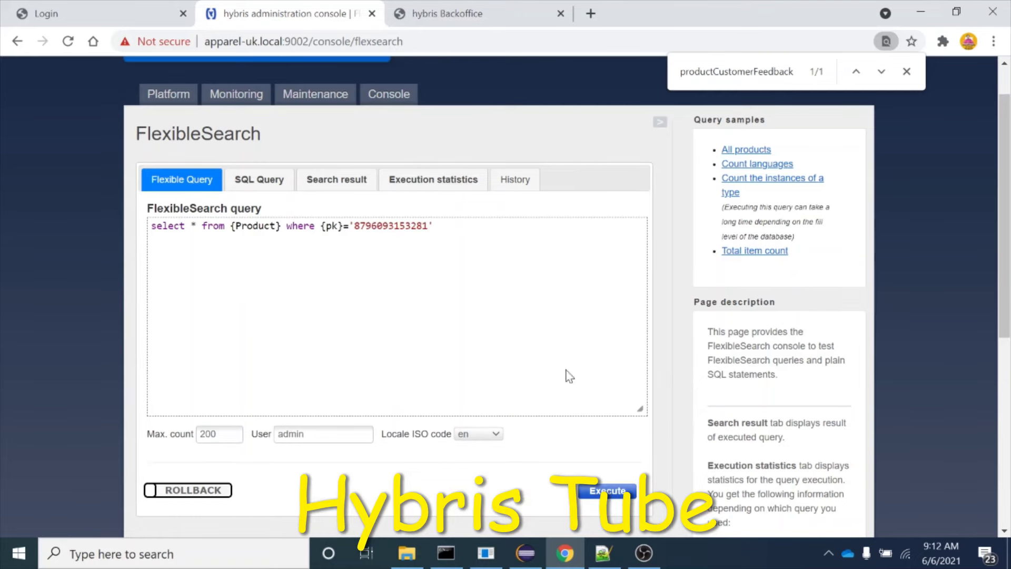
Step: Examine the P_PRODUCTCUSTOMERFEEDBACK value in the FlexibleSearch result row
{"action": "left_click", "coordinate": [339, 187]}
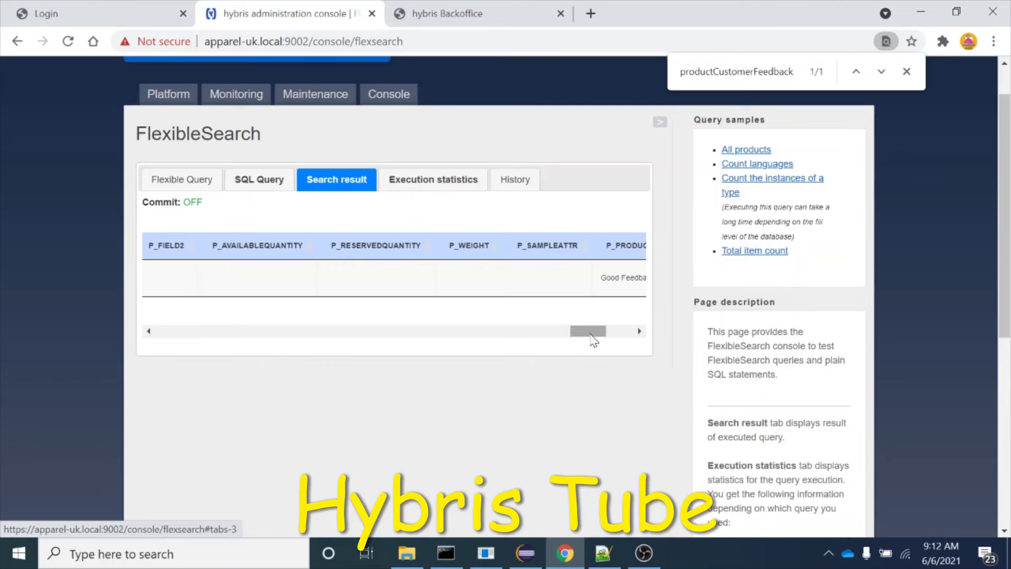
{"action": "left_click_drag", "start_coordinate": [591, 334], "coordinate": [613, 334]}
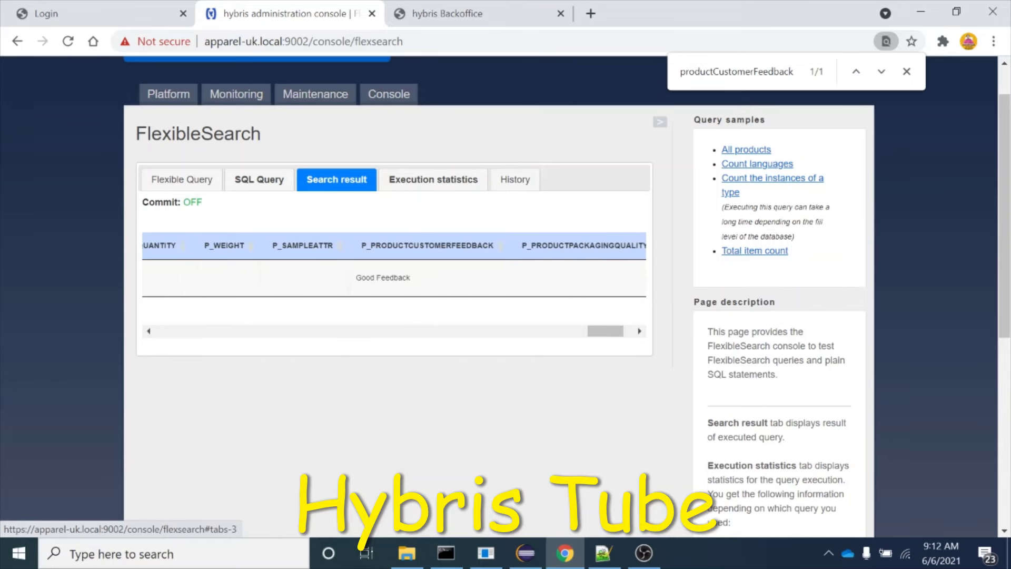
{"action": "left_click_drag", "start_coordinate": [356, 278], "coordinate": [410, 277]}
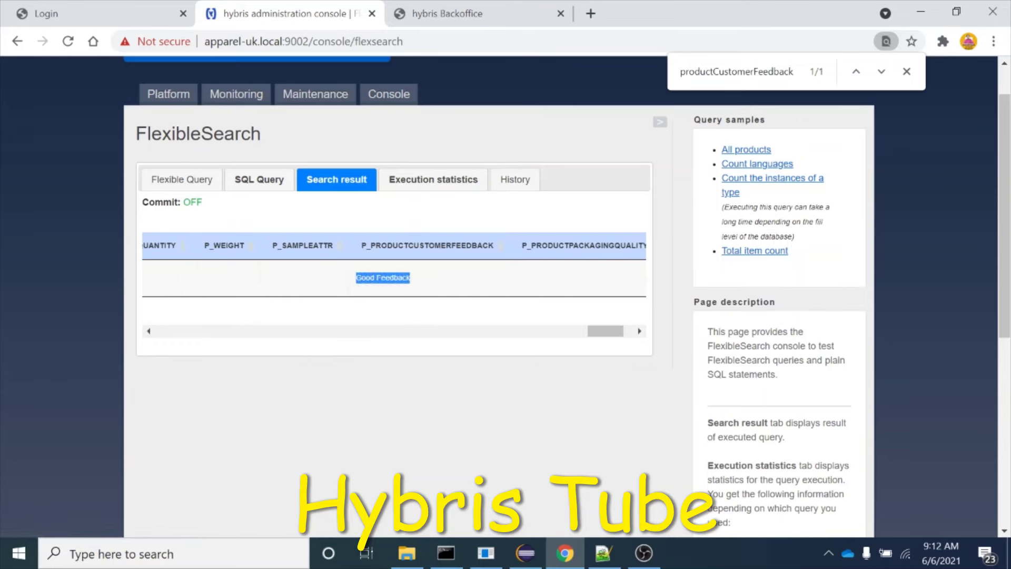
Step: Return to the product in Backoffice and review the custom attributes config XML in Eclipse before switching back to Chrome
{"action": "left_click", "coordinate": [466, 15]}
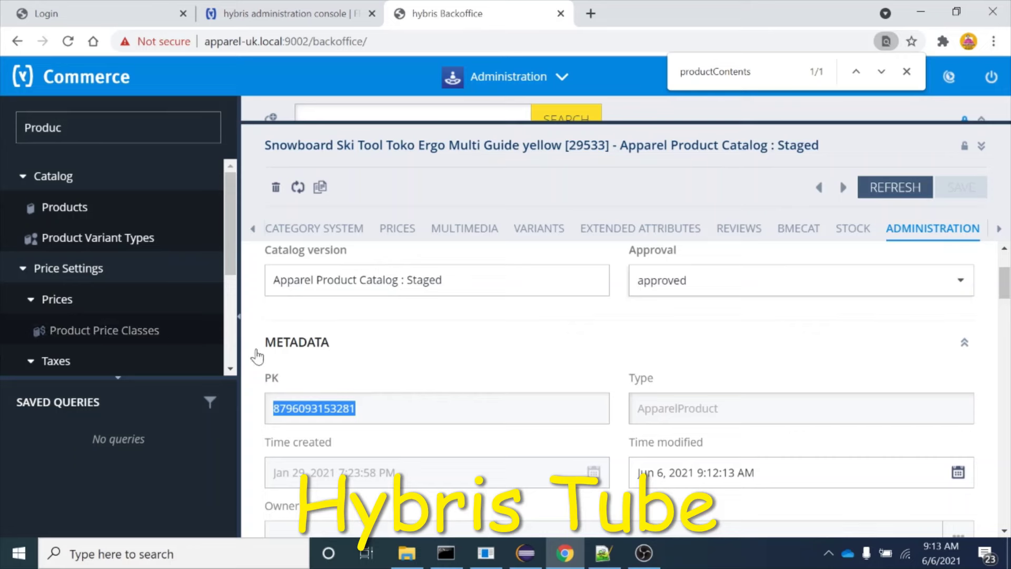
{"action": "left_click", "coordinate": [526, 553]}
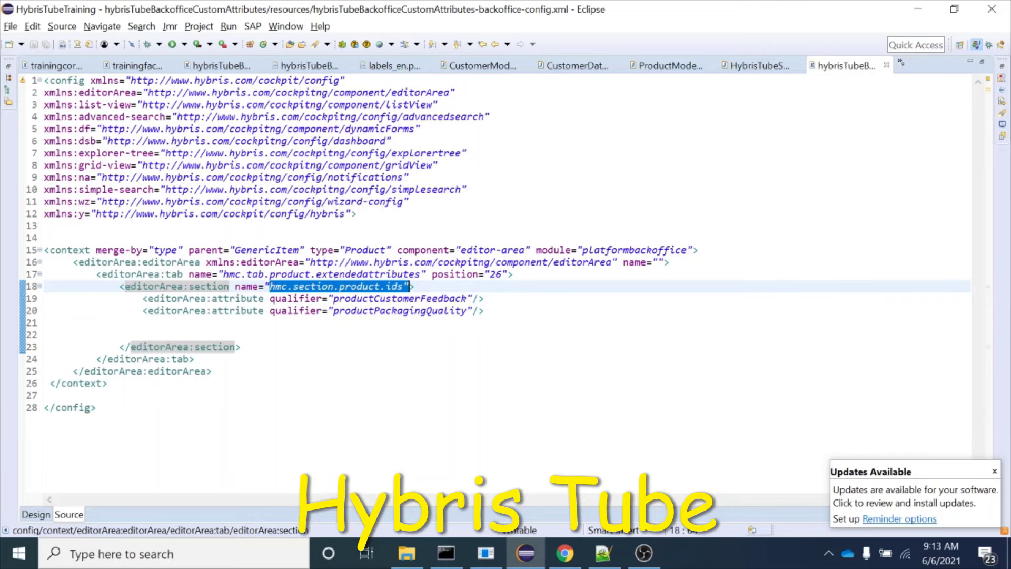
{"action": "left_click", "coordinate": [566, 554]}
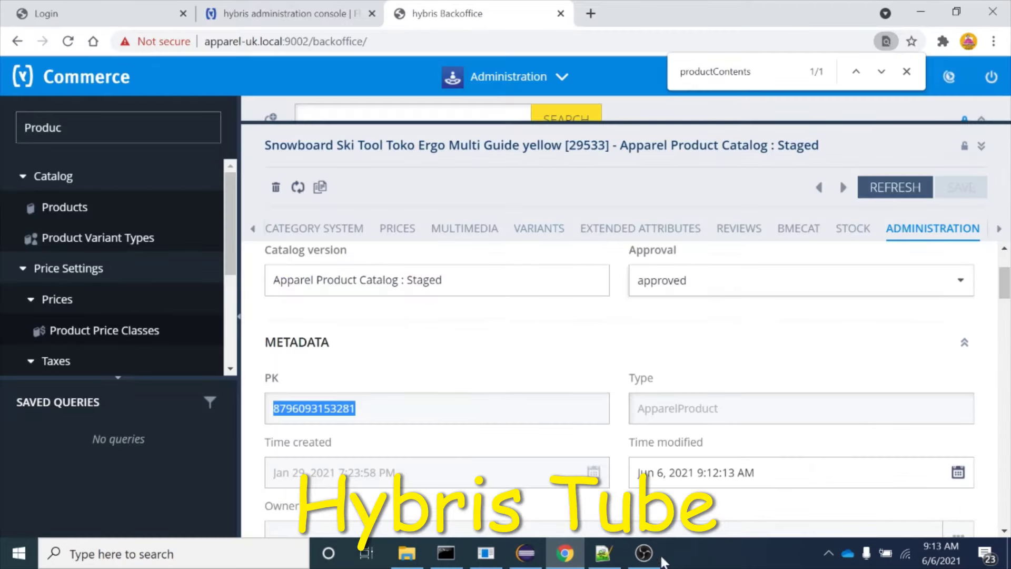